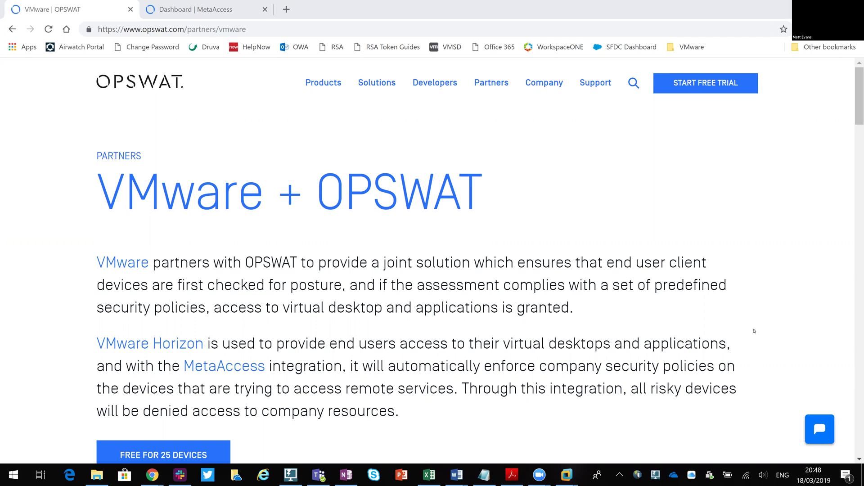
# Step: Scroll through the VMware + OPSWAT partner page describing the MetaAccess and Horizon integration
pyautogui.scroll(-14, 745, 278)
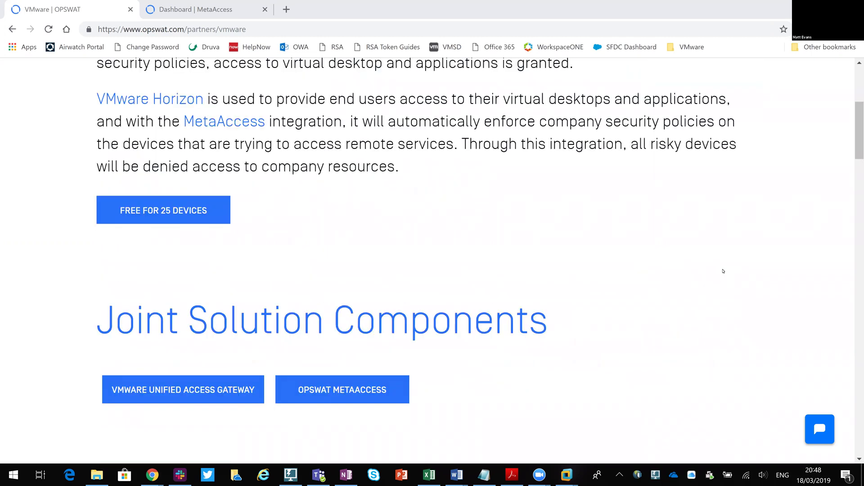
pyautogui.scroll(1, 685, 290)
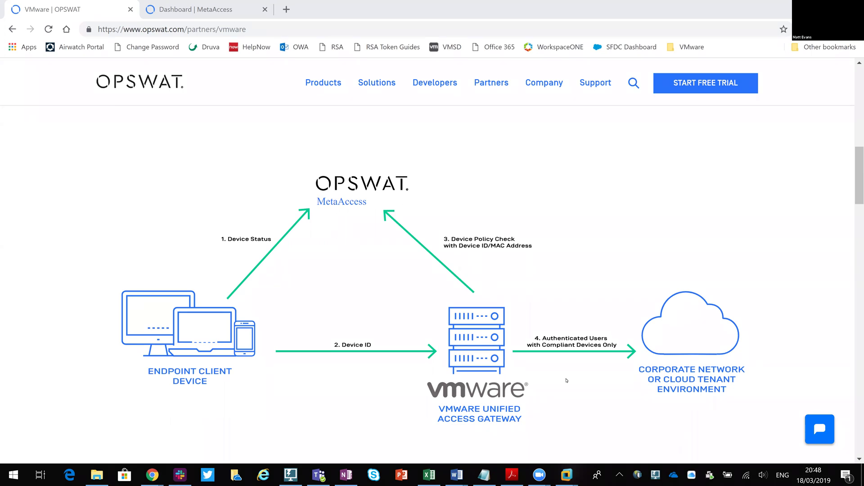
pyautogui.scroll(10, 567, 364)
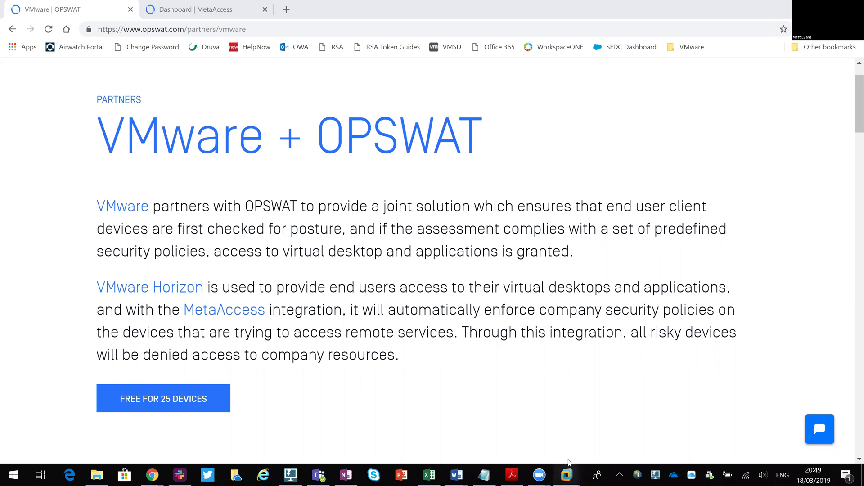
# Step: Bring the OpSwat VM forward to view its Windows 10 desktop, then return to the partner page
pyautogui.moveTo(568, 475)
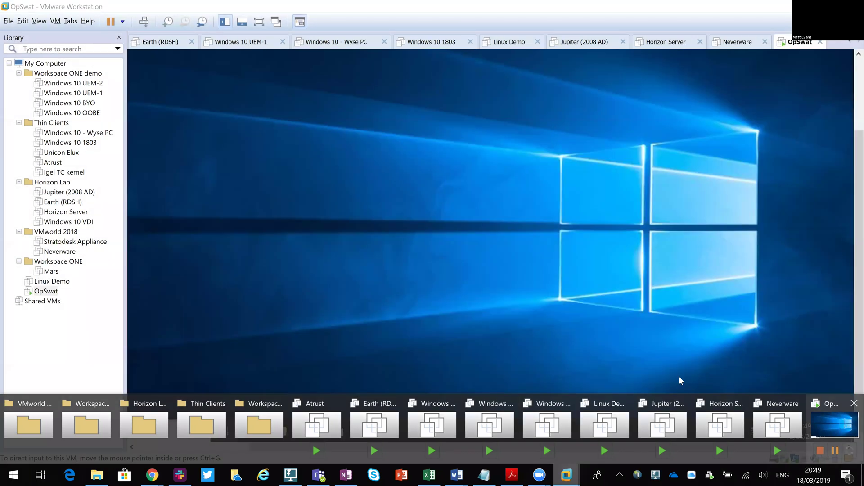
pyautogui.click(847, 423)
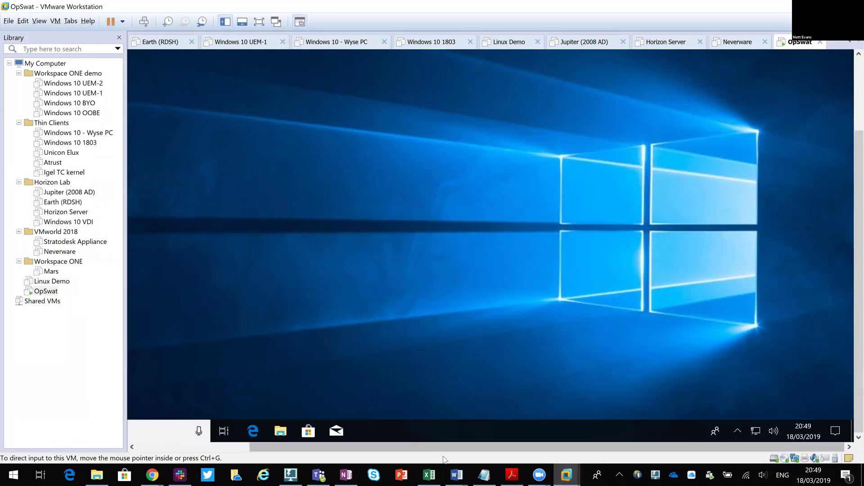
pyautogui.hscroll(-3, 291, 449)
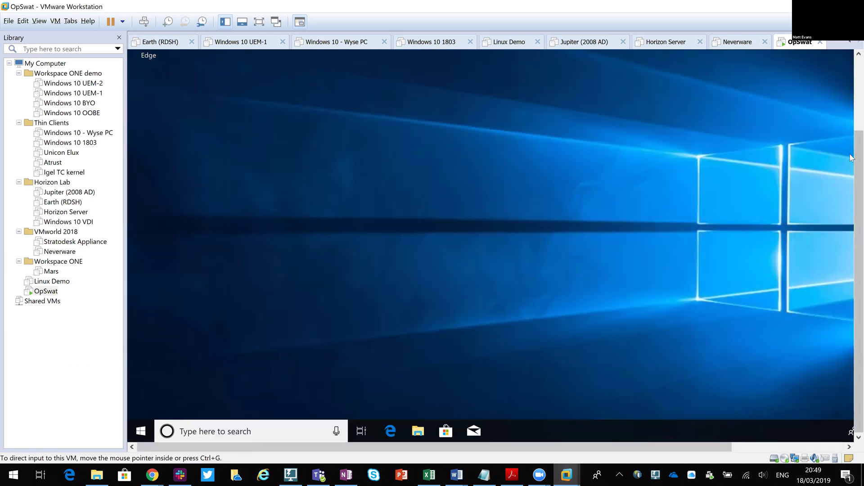
pyautogui.scroll(3, 850, 108)
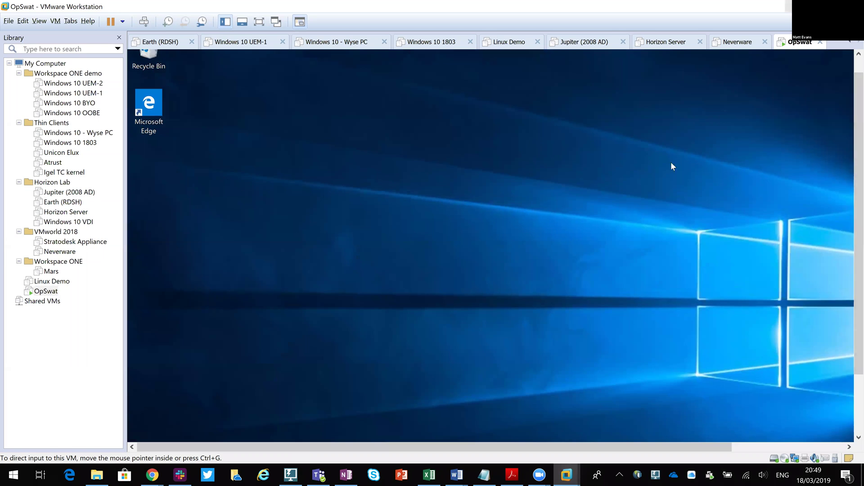
pyautogui.hotkey('alt', 'Tab')
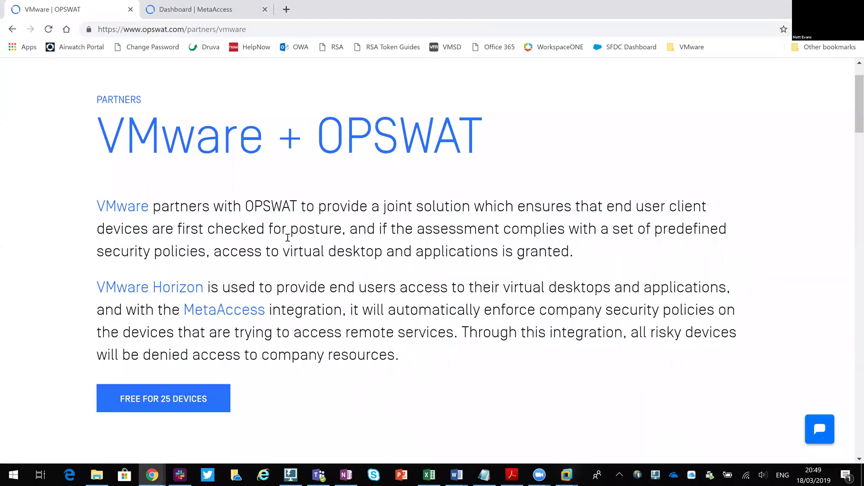
# Step: Scroll down to the Joint Solution Components diagram, then switch to the 'Dashboard | MetaAccess' tab
pyautogui.scroll(-10, 286, 236)
pyautogui.scroll(-1, 288, 241)
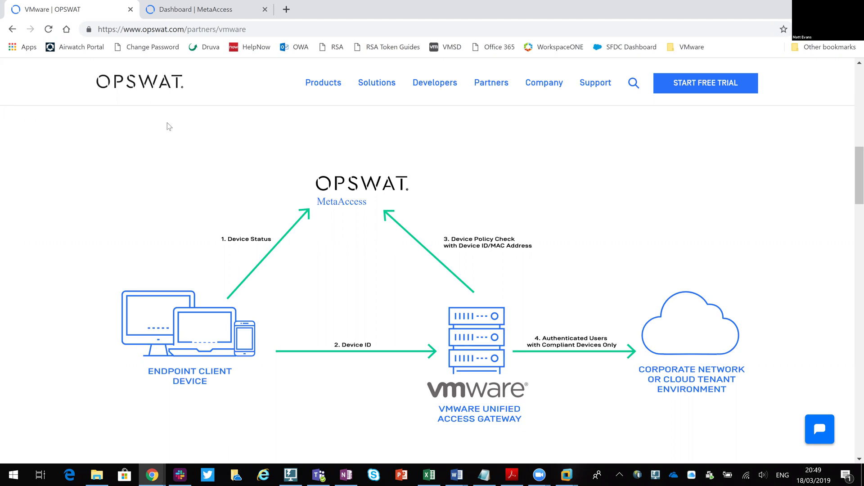
pyautogui.click(179, 7)
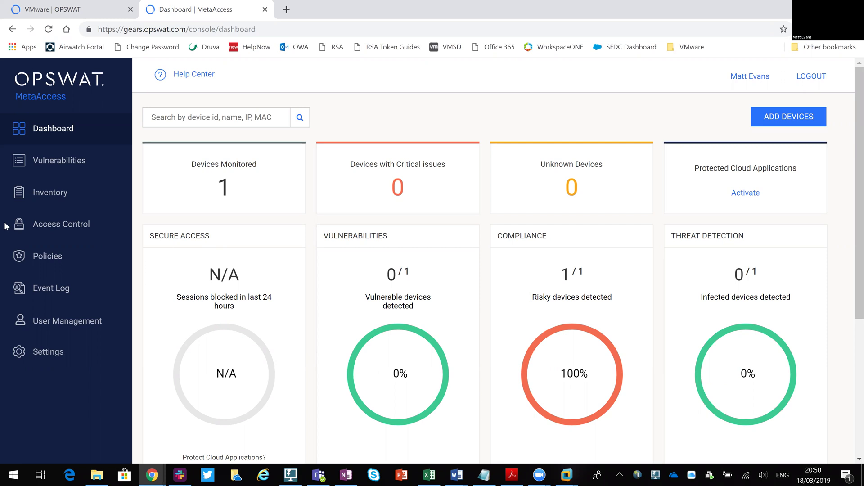
# Step: List the monitored devices and open DESKTOP-LP7OAMP's details
pyautogui.click(229, 188)
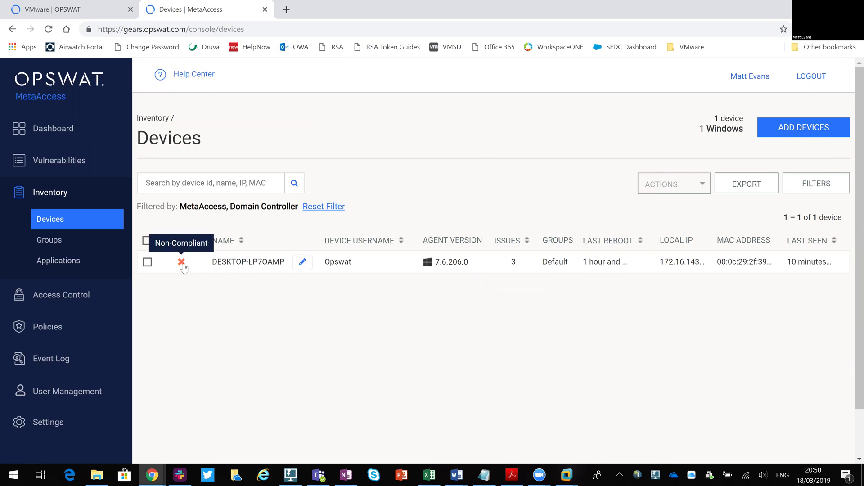
pyautogui.click(231, 264)
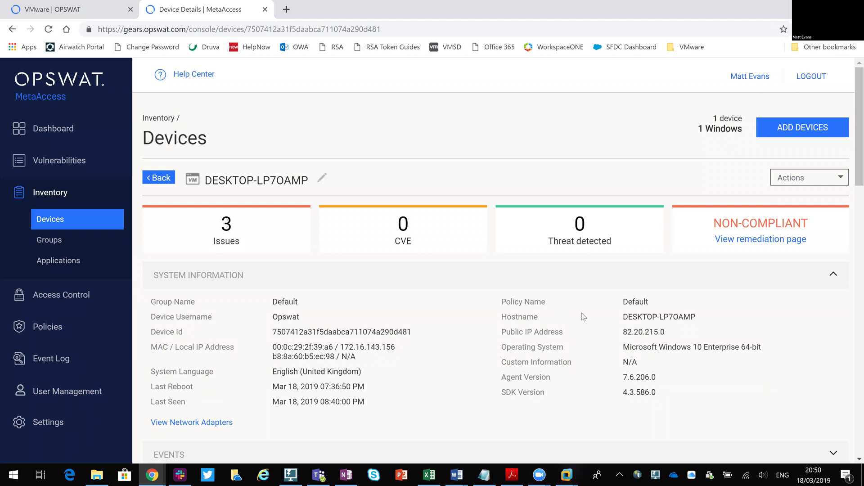
# Step: Jump to DESKTOP-LP7OAMP's issue findings, then bring the OpSwat VM back to the front
pyautogui.click(233, 236)
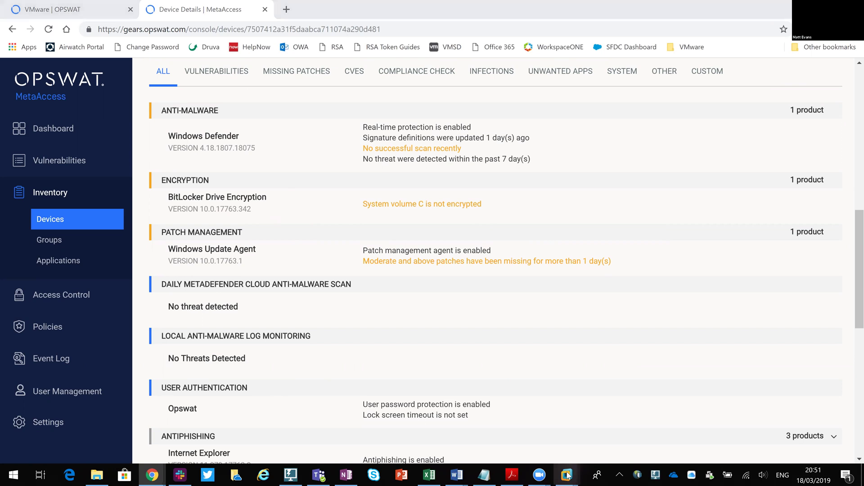
pyautogui.moveTo(567, 474)
pyautogui.click(833, 418)
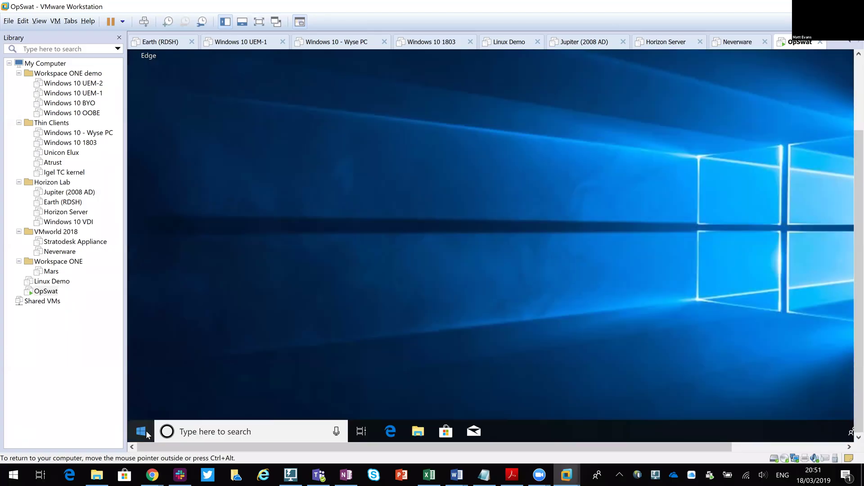
# Step: Search 'defender' in the VM's Start menu, open Windows Defender settings, and go full screen
pyautogui.click(146, 433)
pyautogui.write('d')
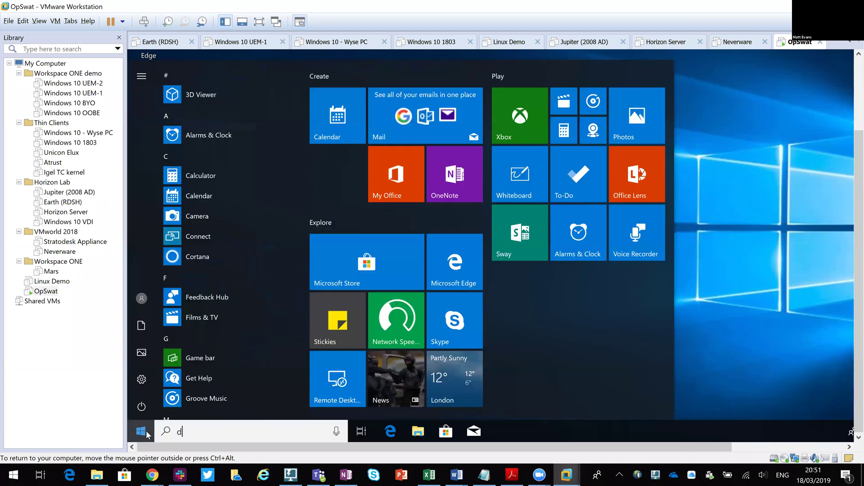
pyautogui.write('efend')
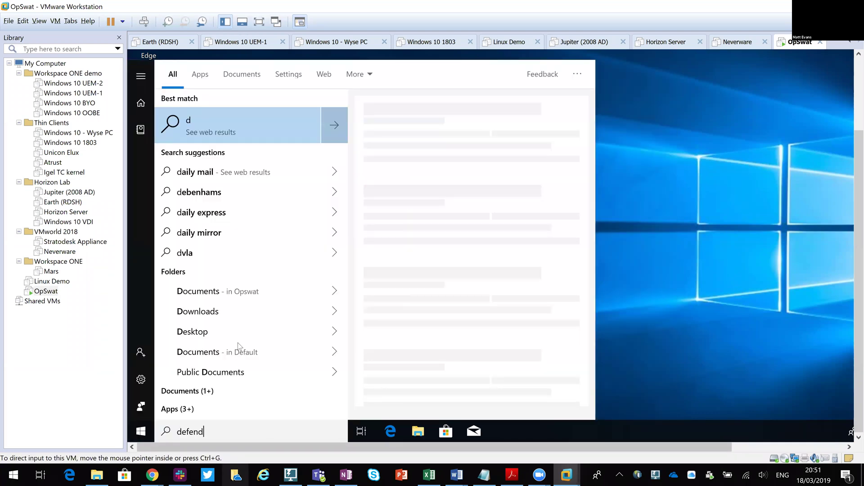
pyautogui.write('er')
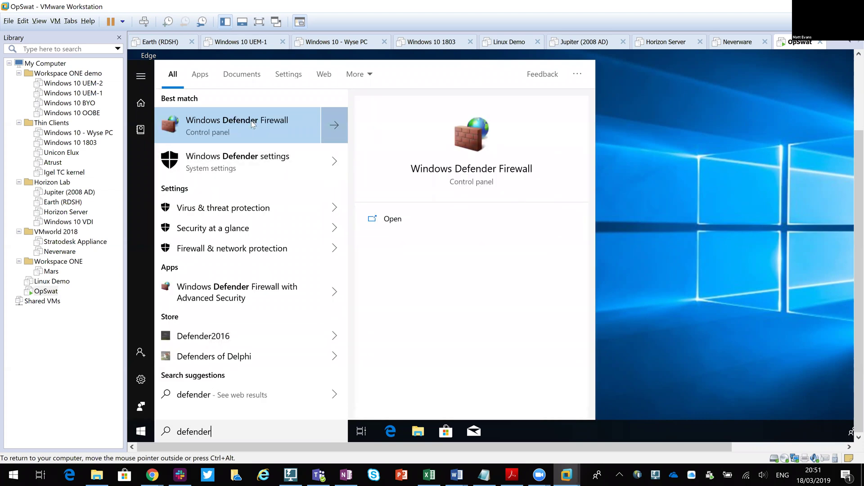
pyautogui.click(253, 162)
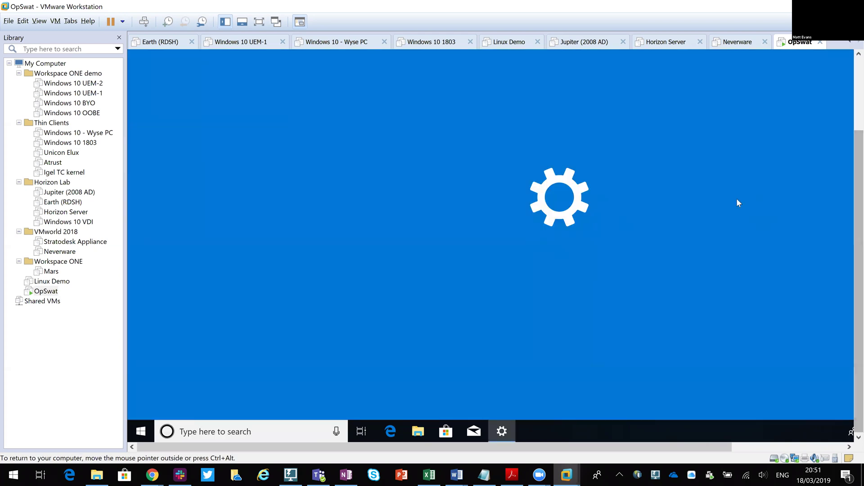
pyautogui.hotkey('ctrl', 'alt', 'Return')
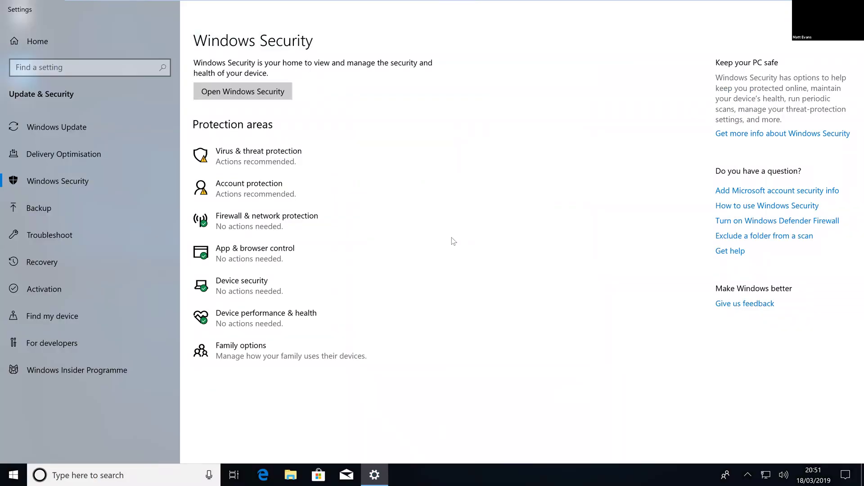
# Step: Run a Quick scan from Virus & threat protection, then exit full screen and return to MetaAccess
pyautogui.click(276, 153)
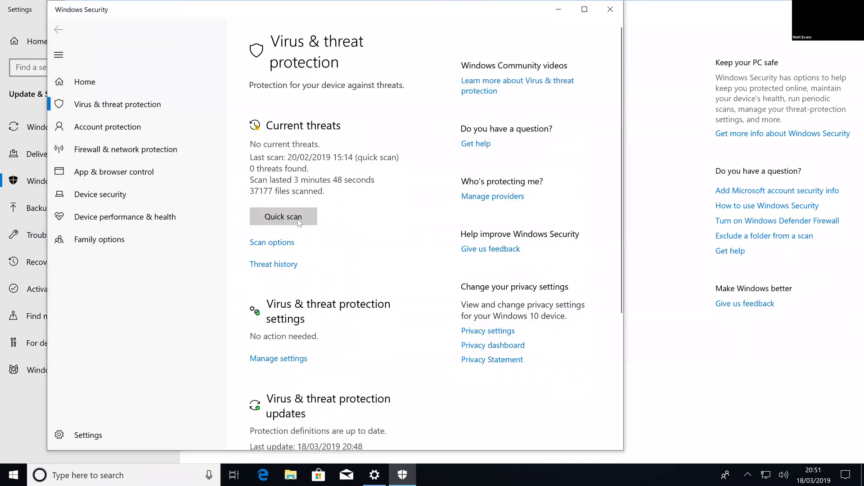
pyautogui.click(288, 215)
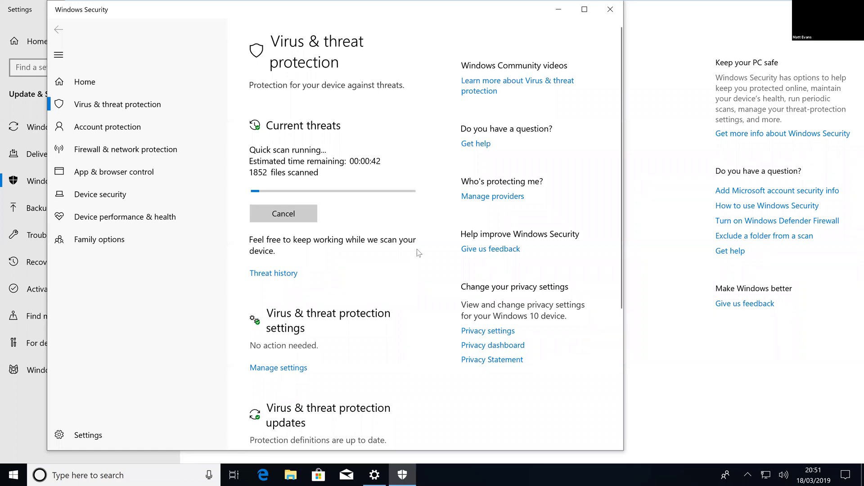
pyautogui.hotkey('ctrl', 'alt', 'Return')
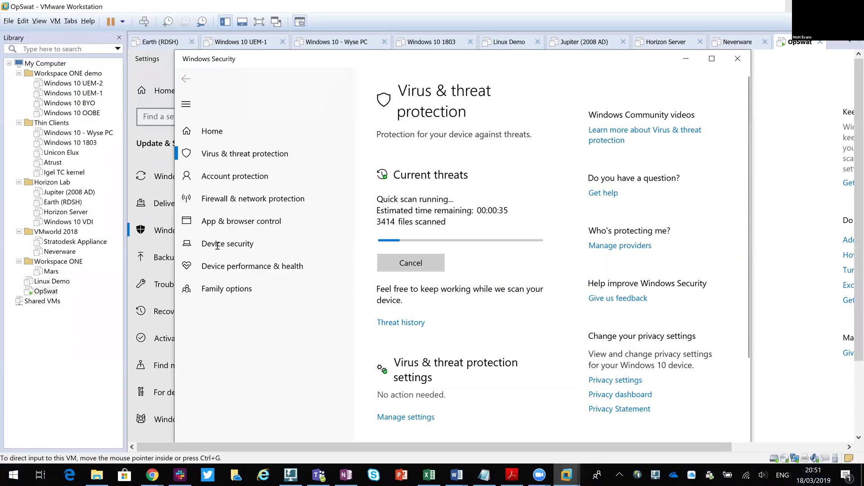
pyautogui.hotkey('alt', 'Tab')
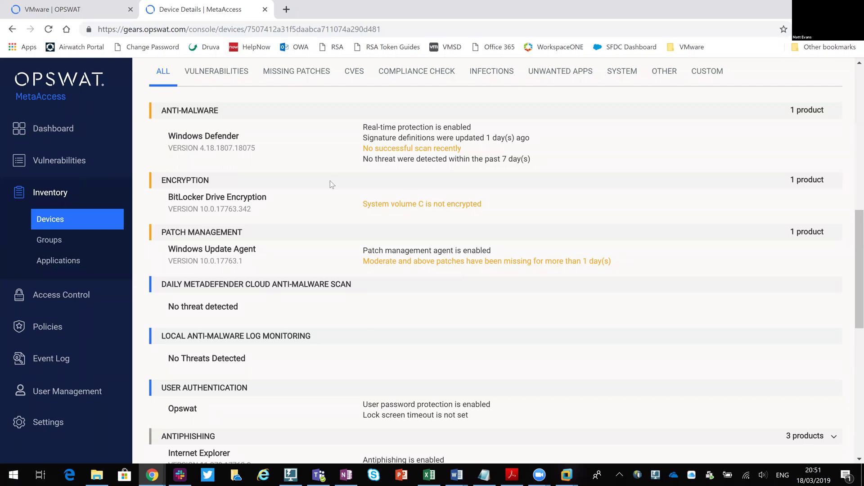
# Step: Scroll to the top of the device page and open the Policies list
pyautogui.scroll(5, 330, 198)
pyautogui.scroll(5, 215, 200)
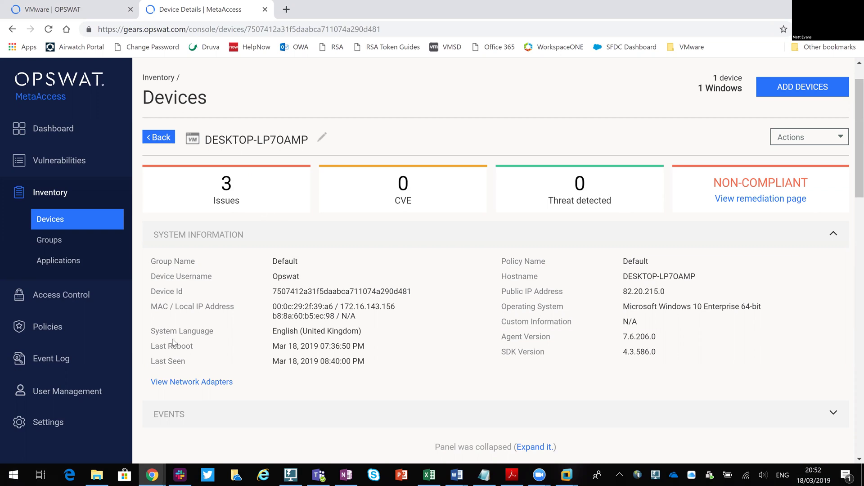
pyautogui.click(47, 335)
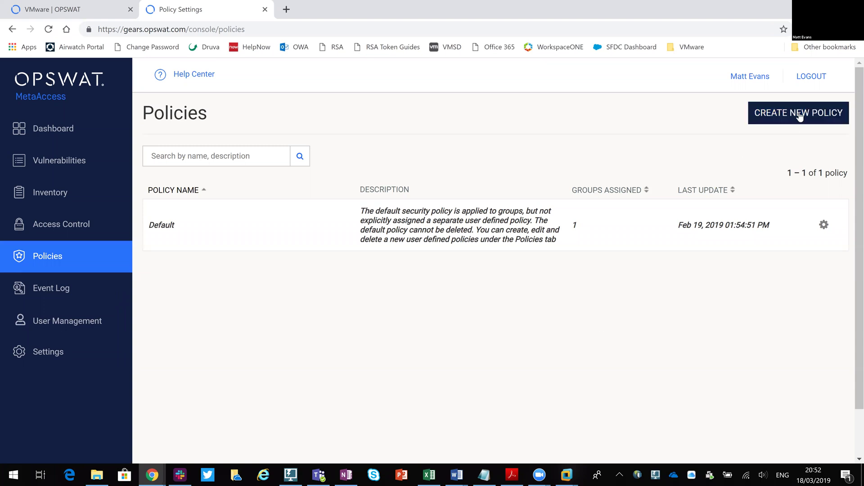
# Step: Create a new policy named 'Demo Policy' using MetaDefender Cloud for threat detection
pyautogui.click(782, 117)
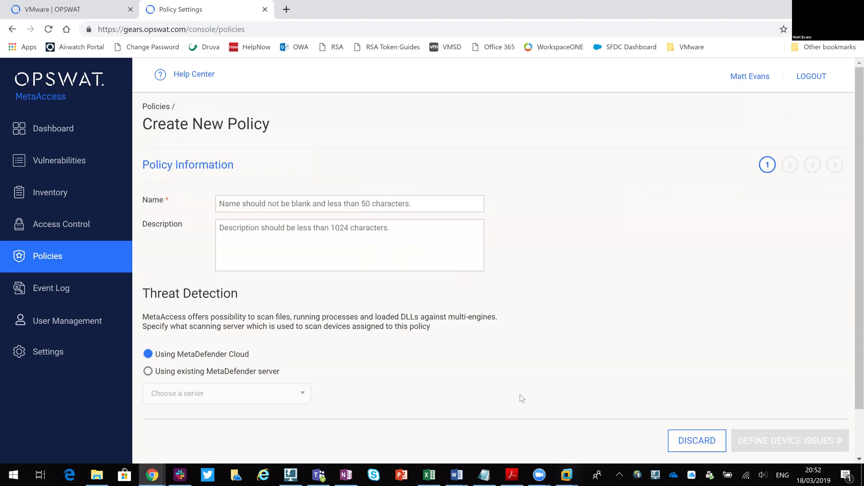
pyautogui.write('Demo Pol')
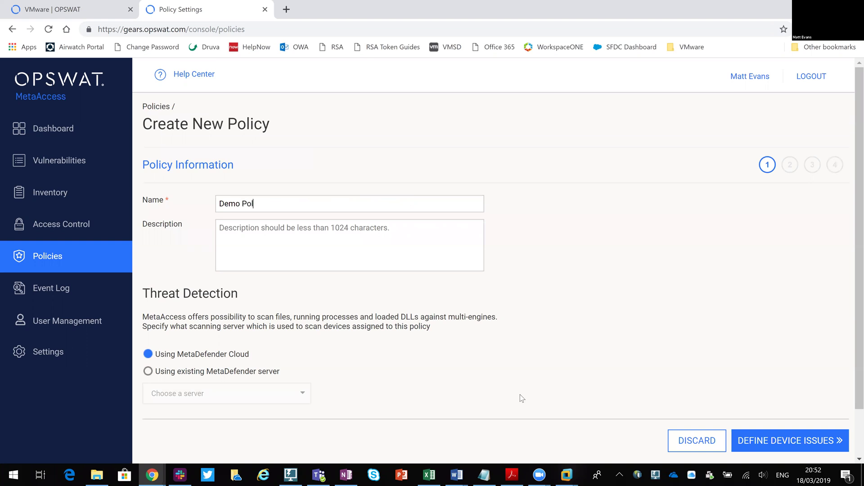
pyautogui.write('icy')
pyautogui.scroll(-2, 238, 361)
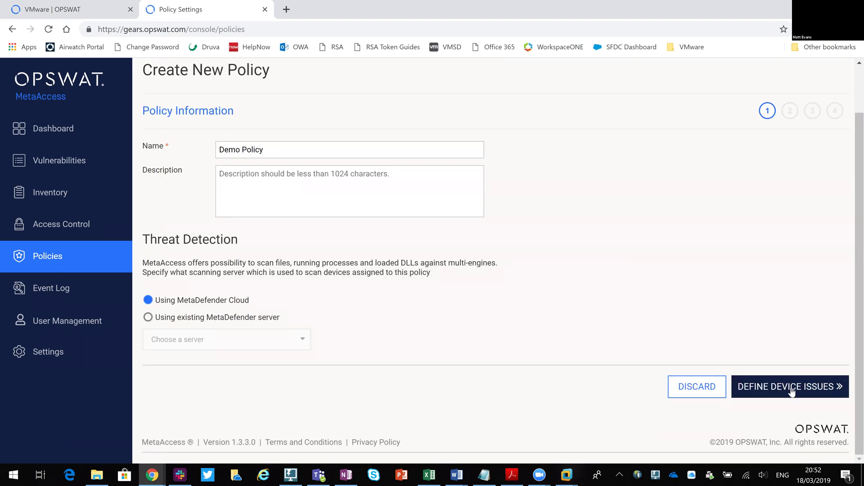
# Step: Advance Demo Policy to Define Device Issues and scroll through its Compliance Check conditions
pyautogui.click(759, 381)
pyautogui.scroll(-1, 450, 301)
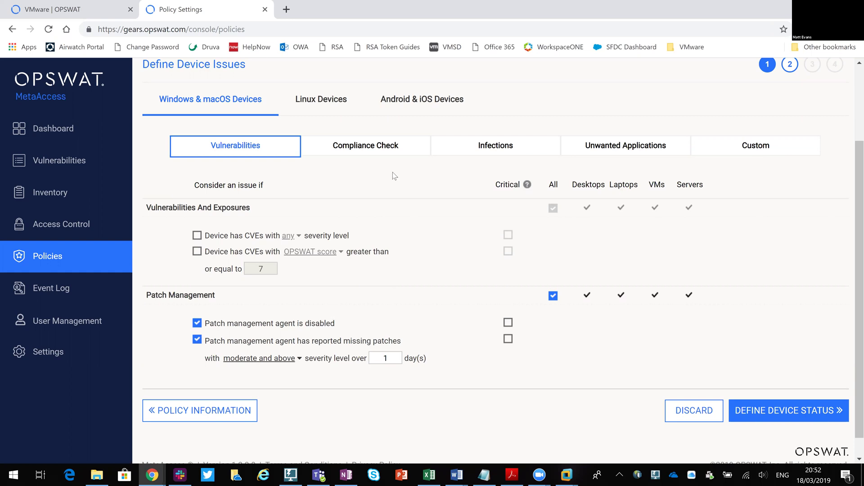
pyautogui.click(385, 147)
pyautogui.scroll(-1, 370, 211)
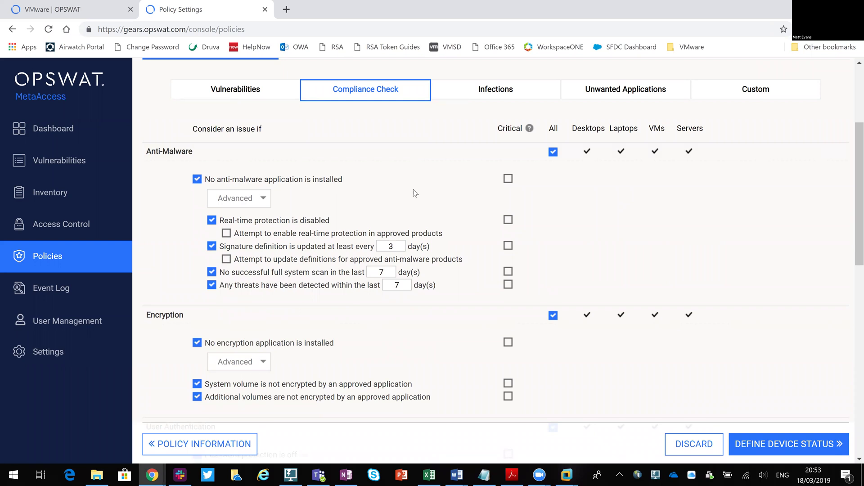
pyautogui.scroll(-2, 355, 290)
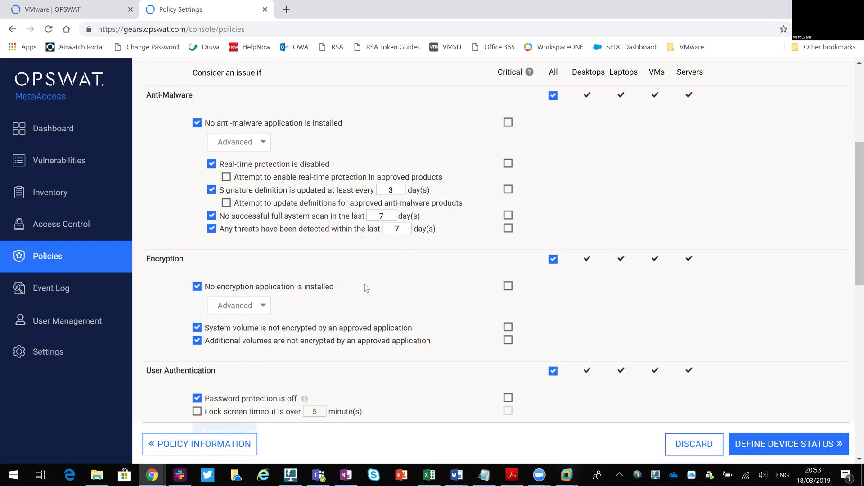
pyautogui.scroll(-1, 432, 290)
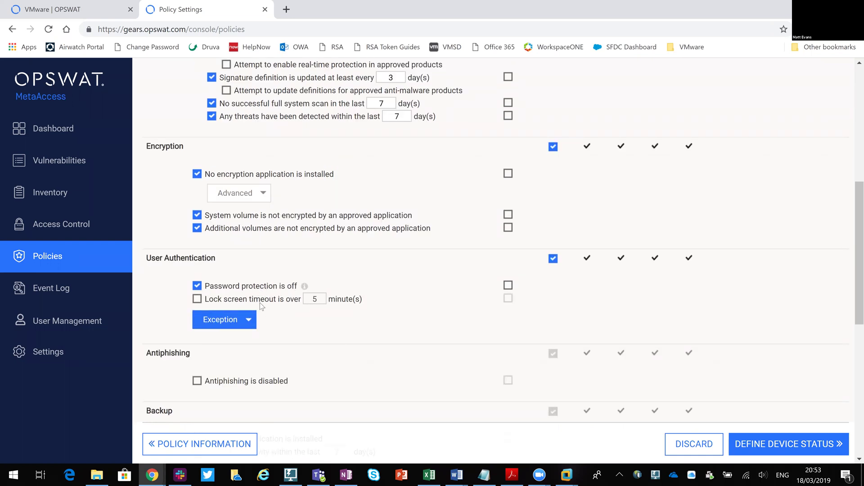
pyautogui.scroll(-4, 298, 304)
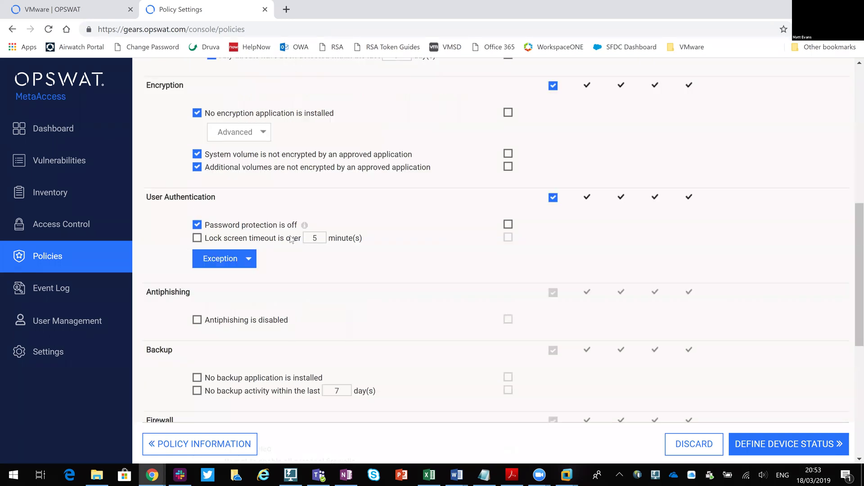
pyautogui.scroll(-2, 323, 220)
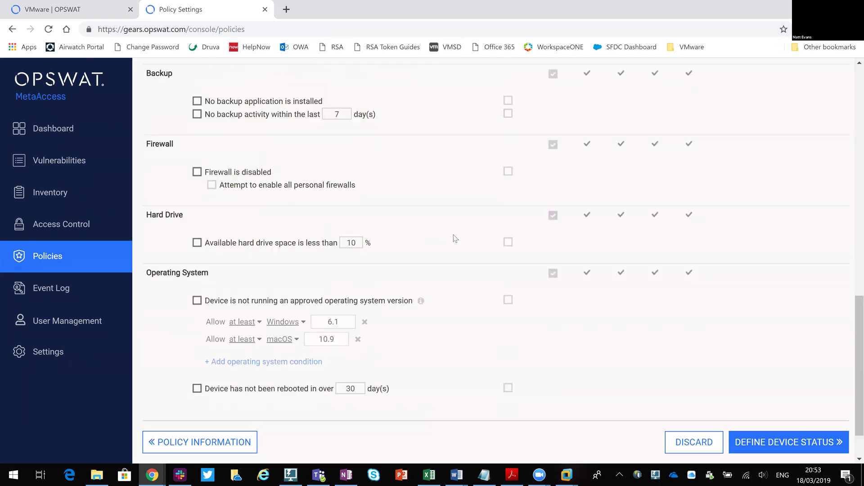
pyautogui.scroll(-1, 456, 238)
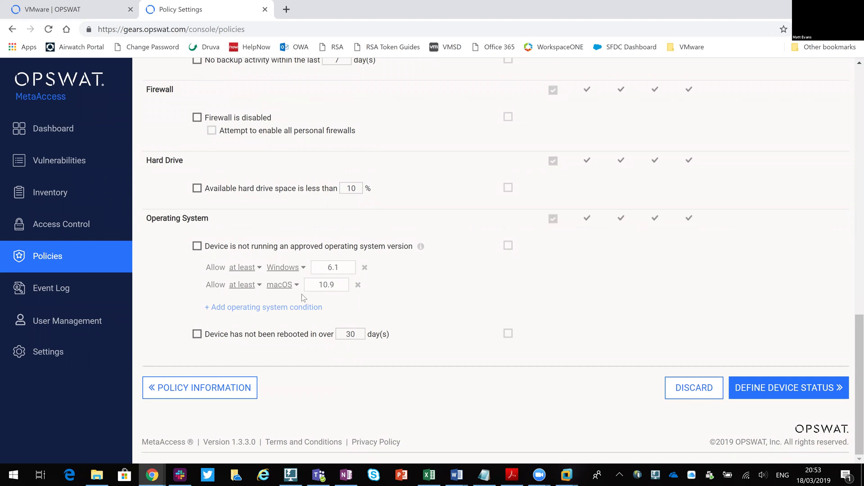
pyautogui.scroll(4, 420, 247)
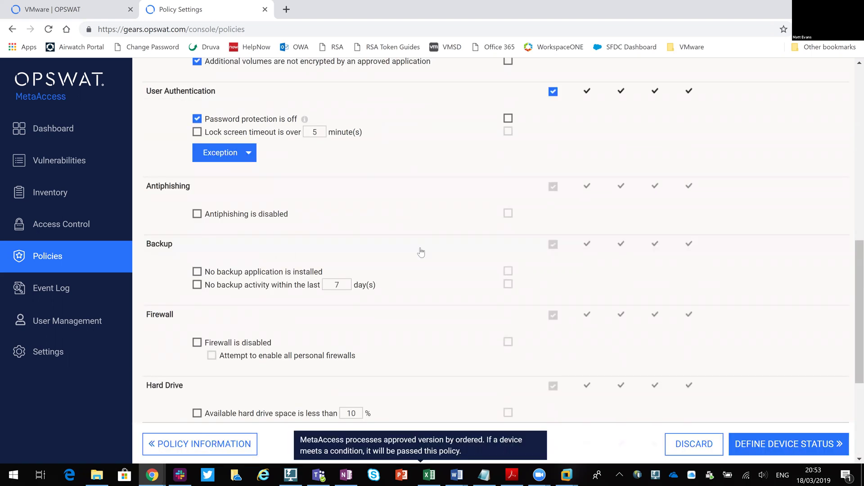
pyautogui.scroll(5, 431, 258)
pyautogui.scroll(5, 431, 258)
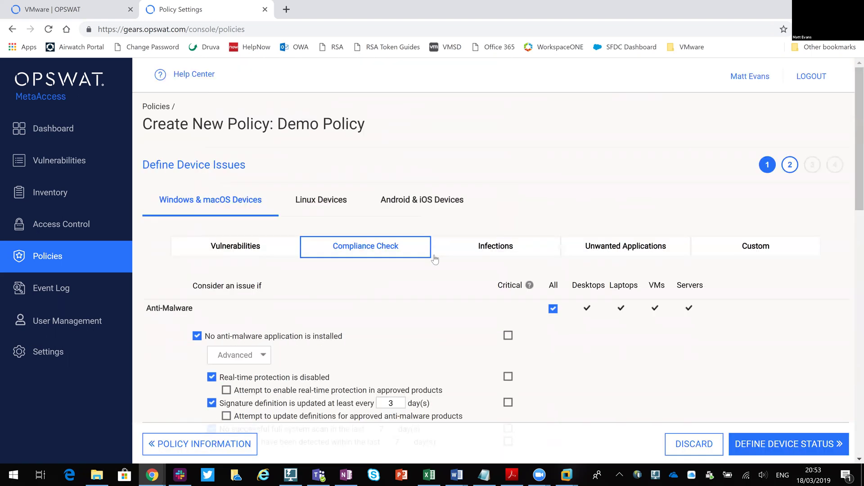
# Step: Review Demo Policy's Android & iOS checks: screen lock, rooted/jailbroken, encryption and out-of-date OS
pyautogui.click(410, 201)
pyautogui.scroll(-1, 405, 276)
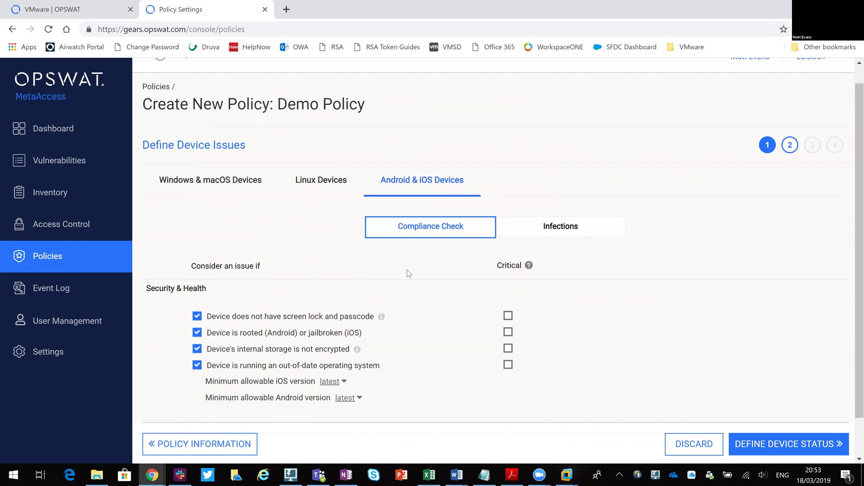
pyautogui.scroll(-2, 407, 269)
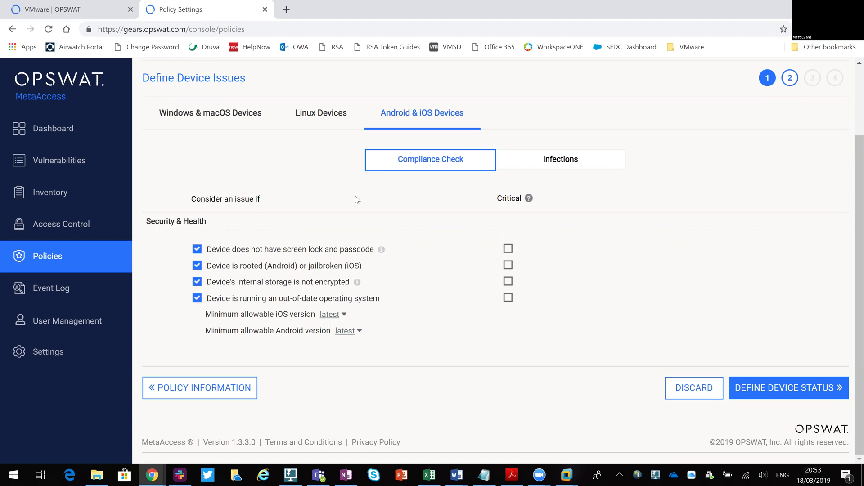
# Step: Browse Demo Policy's Windows & macOS unwanted-application categories, Cloud Storage through Unclassified PUA, none flagged
pyautogui.click(258, 117)
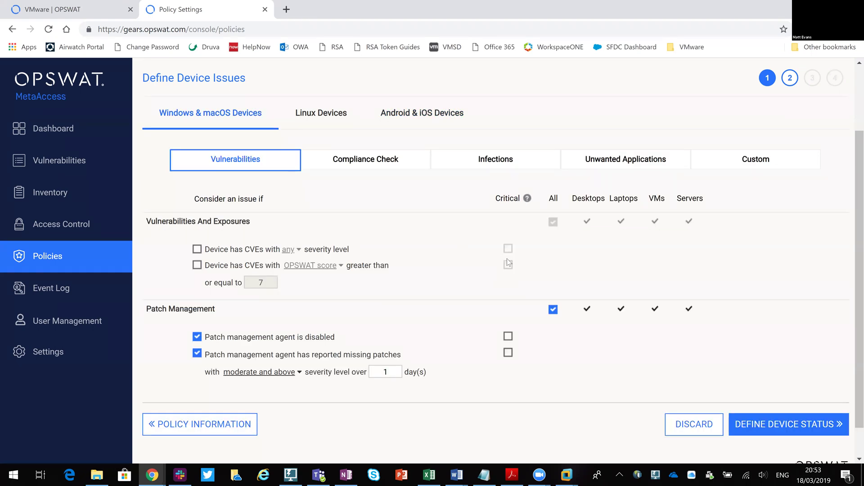
pyautogui.click(606, 162)
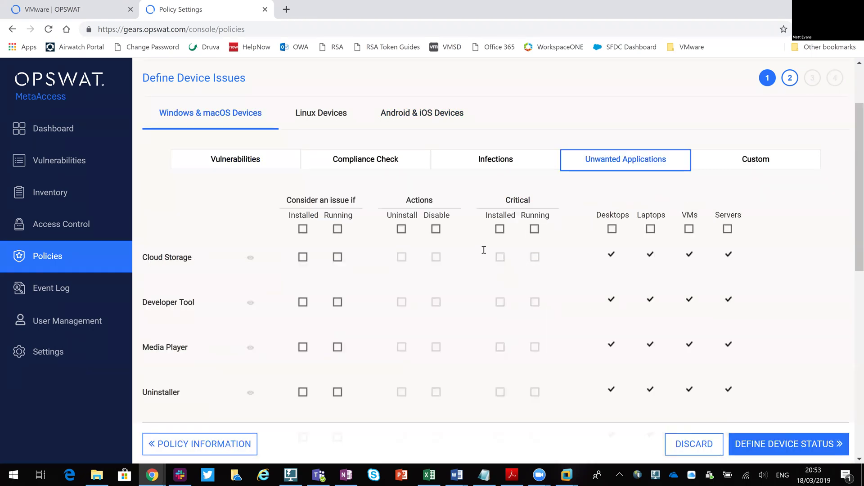
pyautogui.scroll(-3, 171, 148)
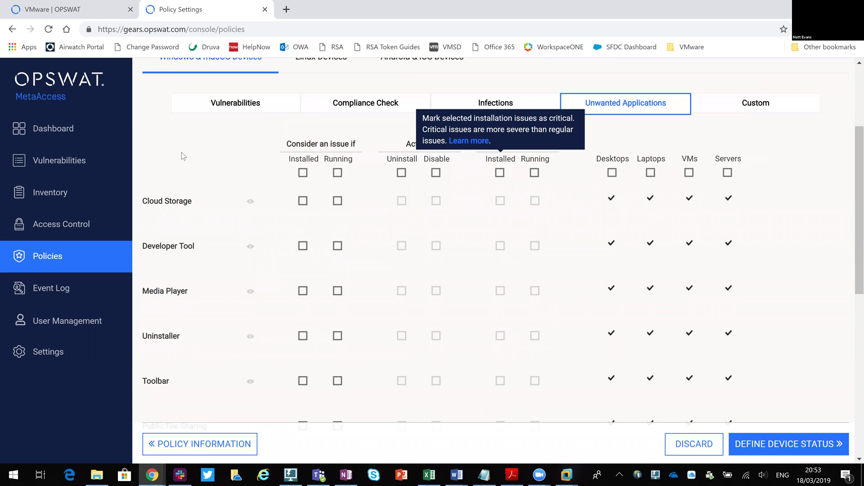
pyautogui.scroll(-3, 205, 185)
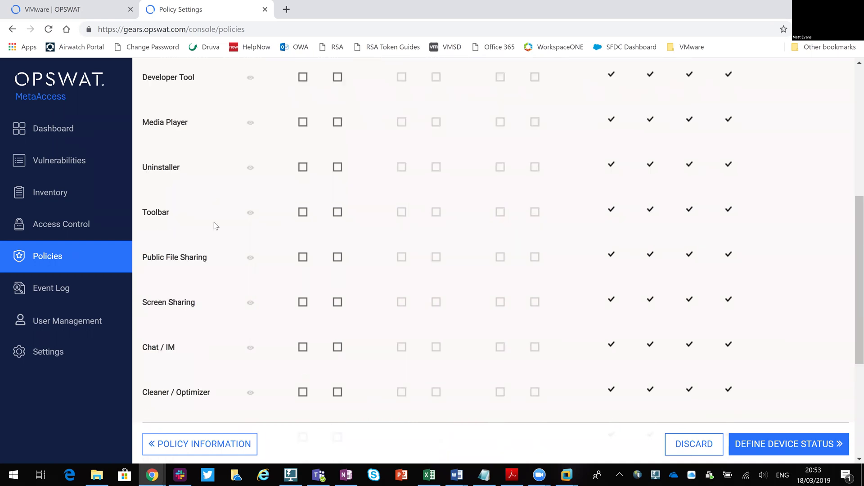
pyautogui.scroll(-5, 217, 252)
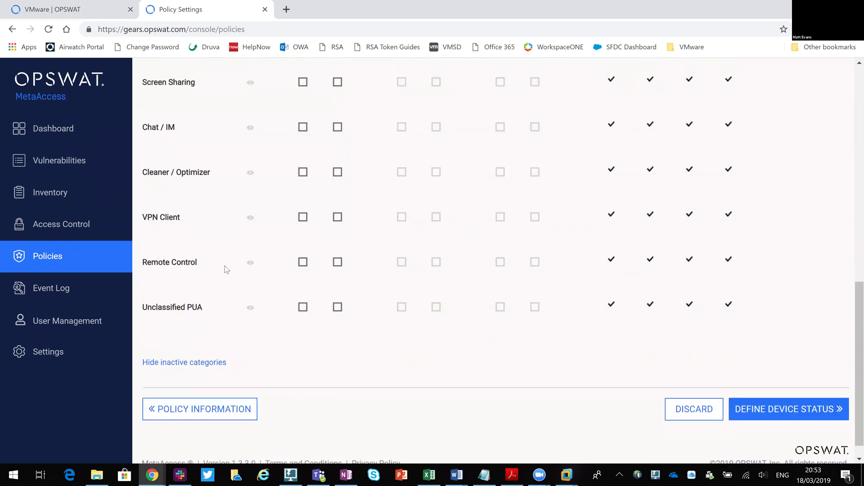
pyautogui.scroll(12, 225, 266)
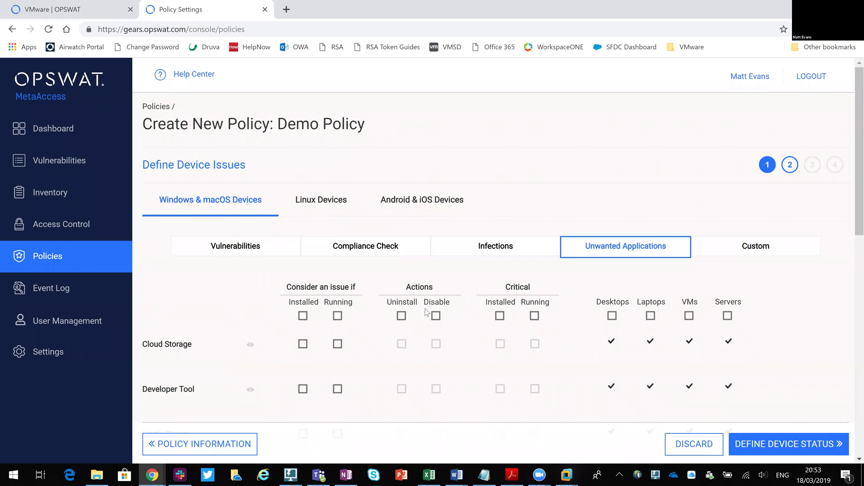